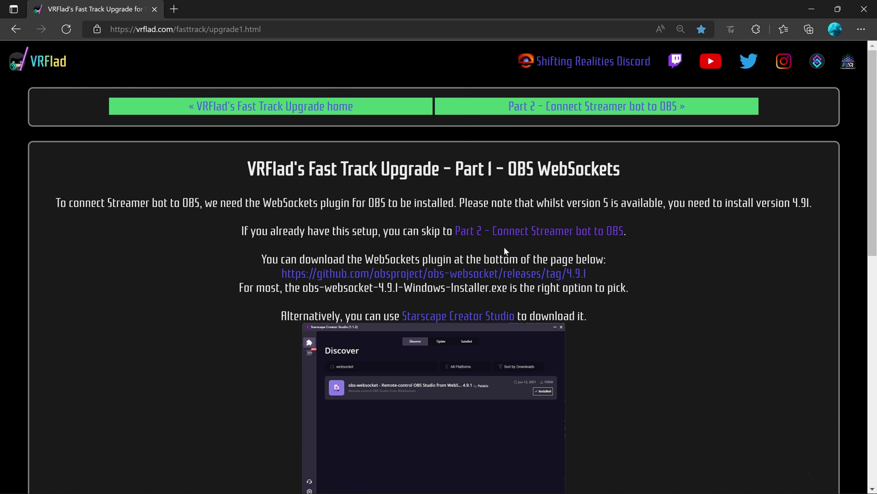
- Download obs-websocket-4.9.1-Windows-Installer.exe from the GitHub 4.9.1 release page and run it
right_click(516, 274)
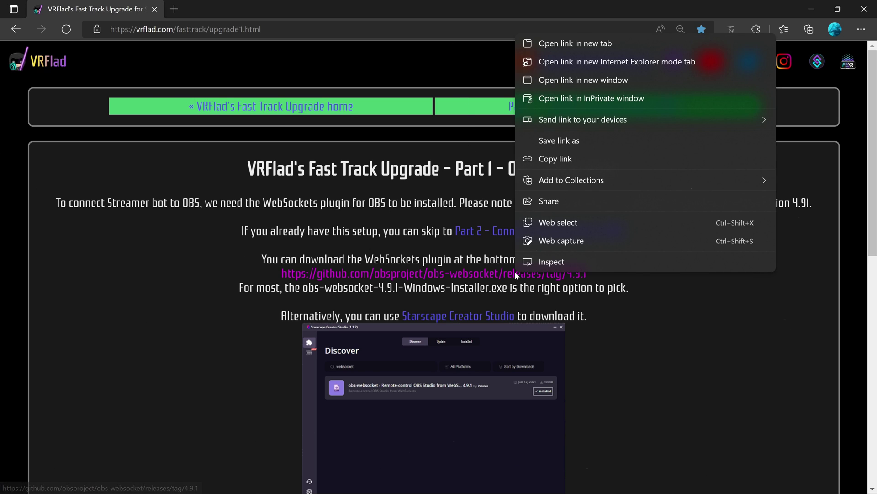
left_click(579, 45)
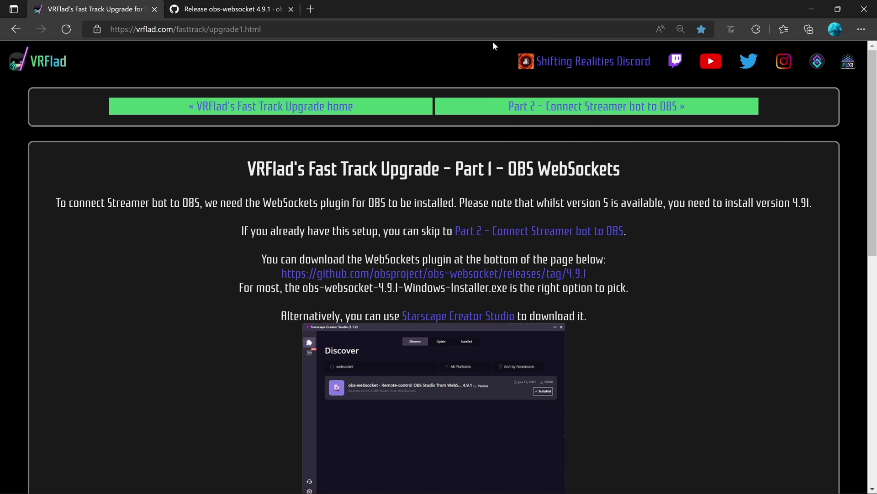
left_click(241, 9)
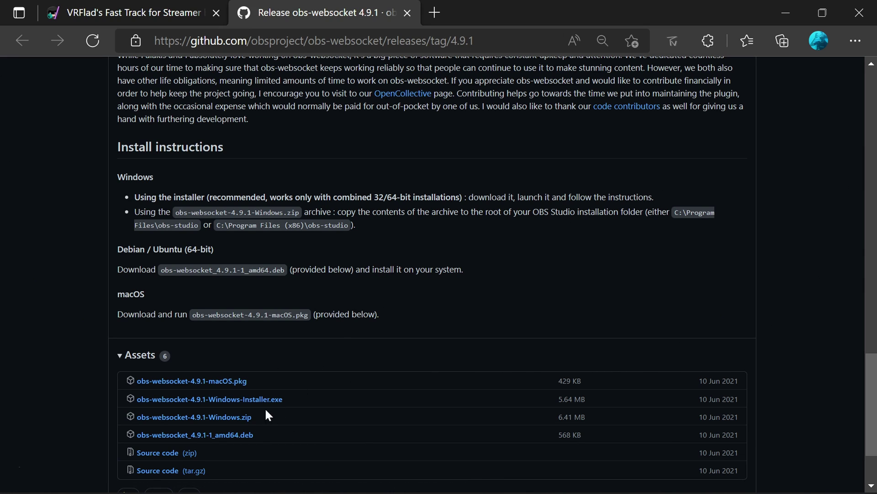
left_click(244, 404)
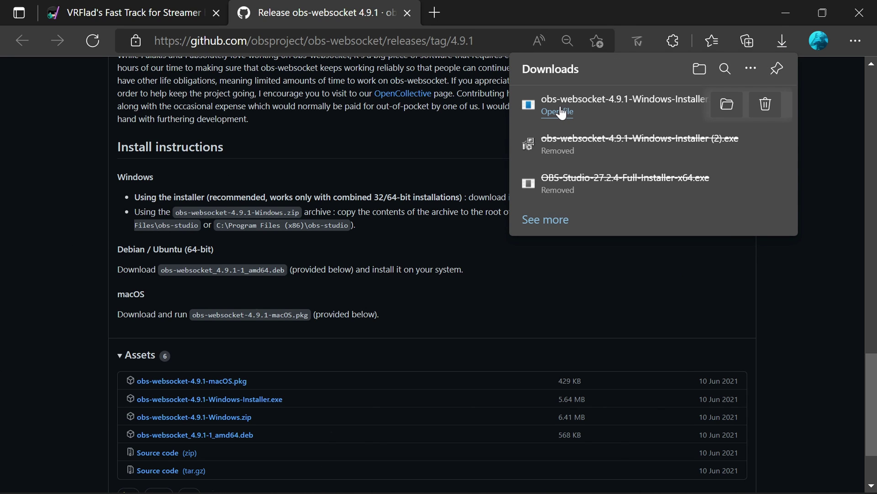
left_click(559, 111)
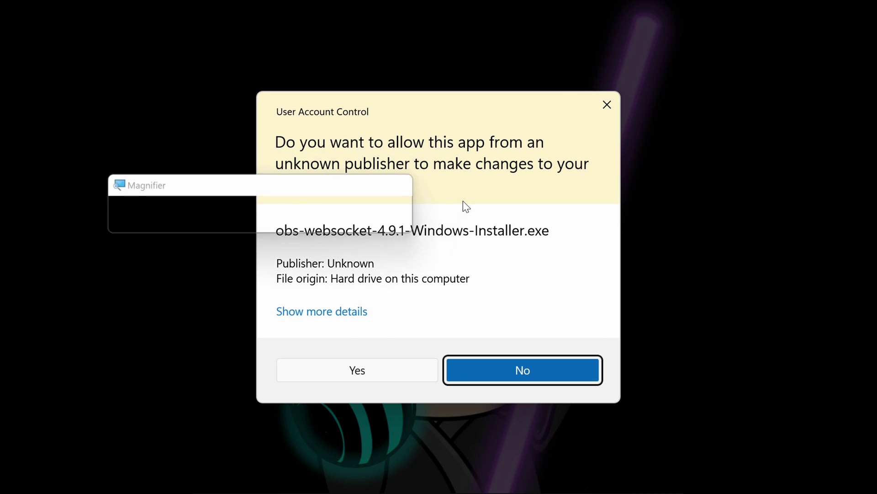
- Approve the permission prompt and complete the obs-websocket 4.9.1 setup wizard through Finish
left_click(383, 376)
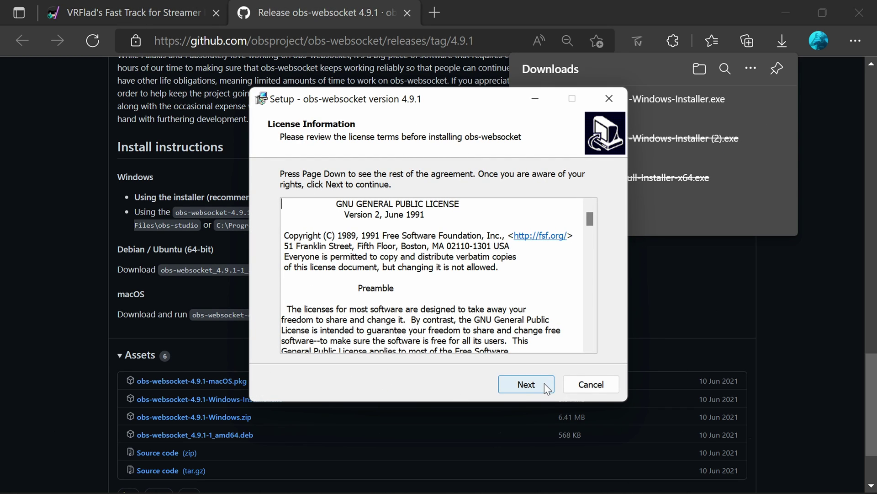
left_click(544, 383)
left_click(544, 383)
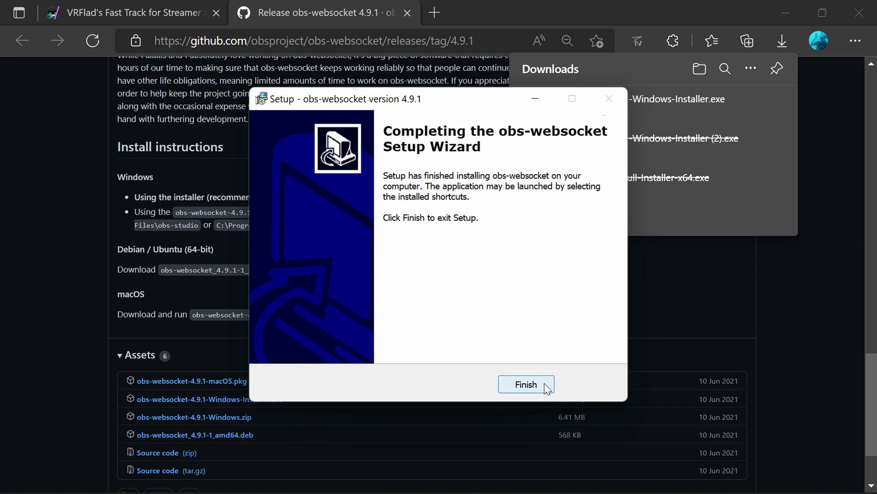
left_click(545, 383)
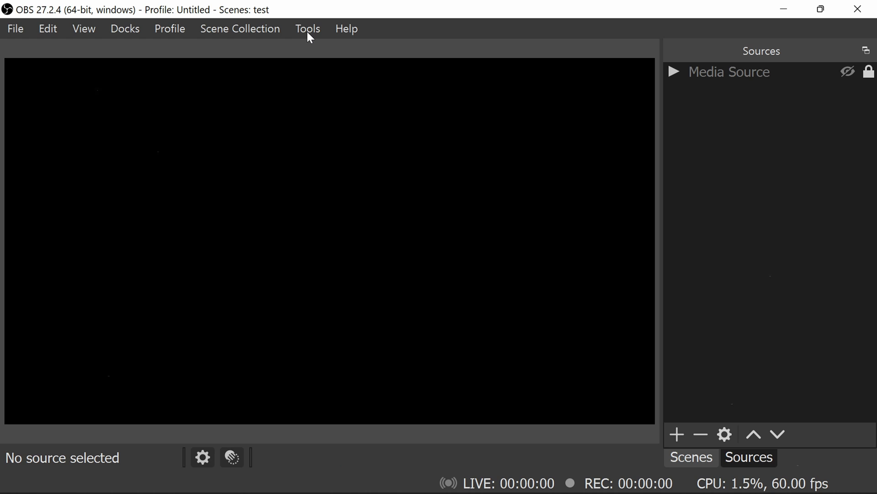
- Enable authentication on the OBS WebSockets server, replace the password with a new one, and save
left_click(307, 33)
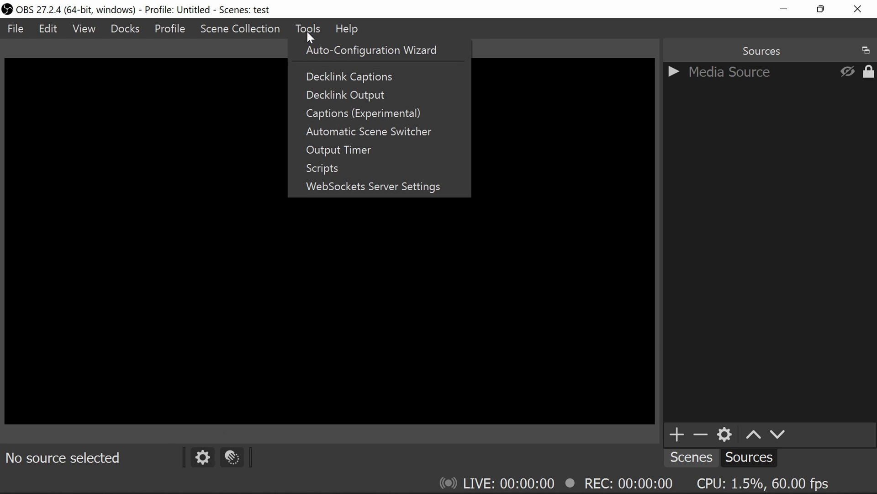
left_click(355, 188)
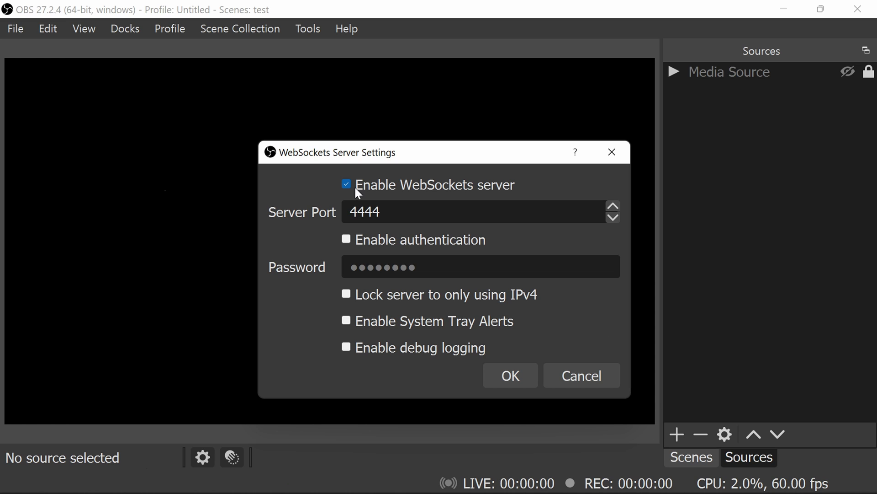
left_click(346, 240)
left_click_drag(470, 275, 325, 278)
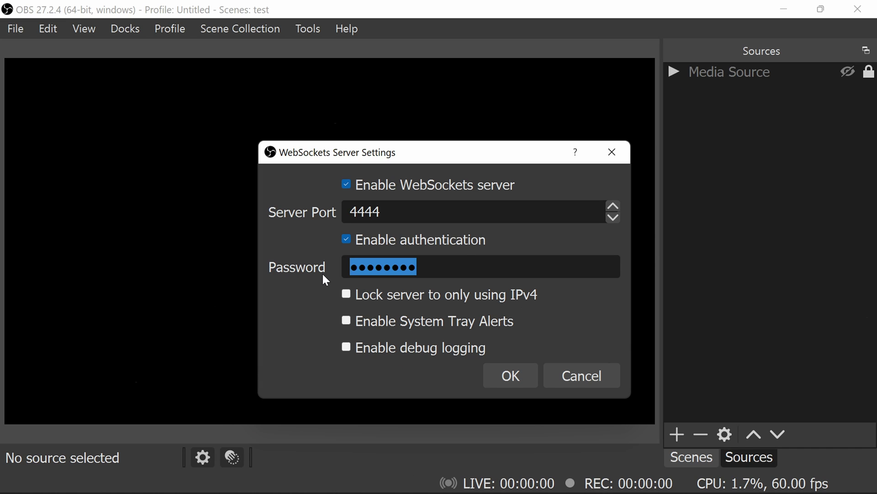
type("1234")
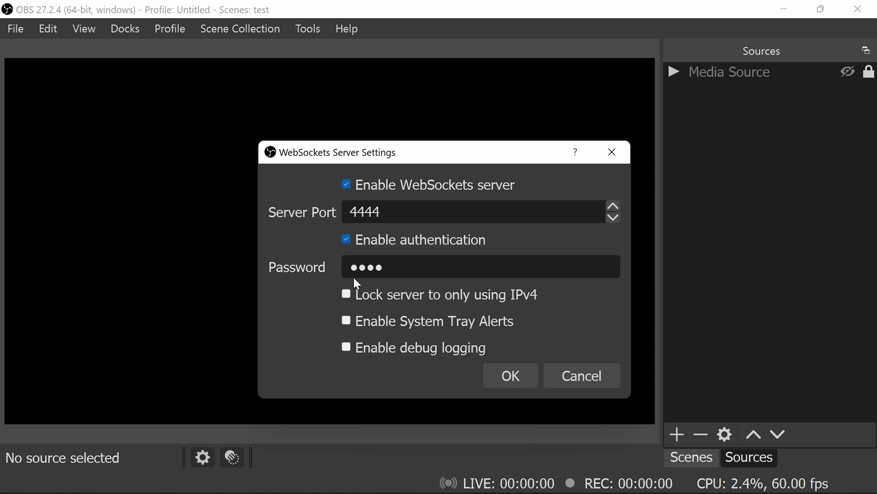
left_click(515, 375)
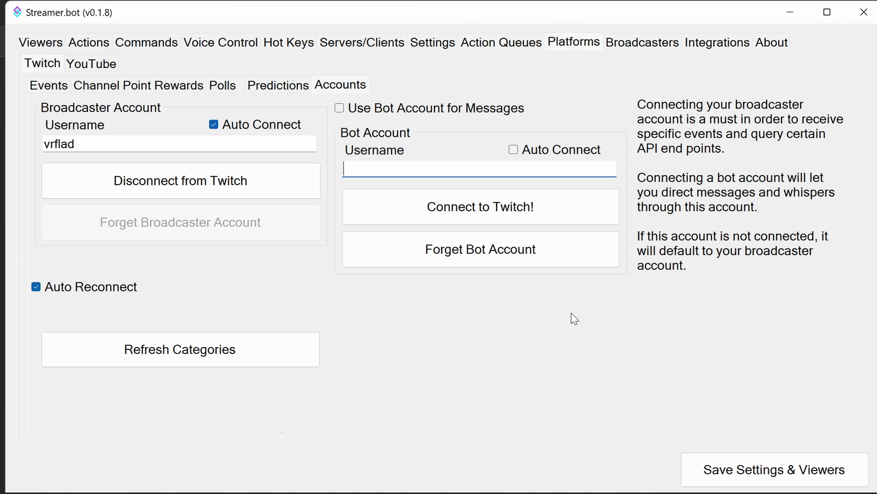
- Add an OBS connection named OBS with the WebSocket password, Auto Connect and Reconnect enabled
left_click(627, 46)
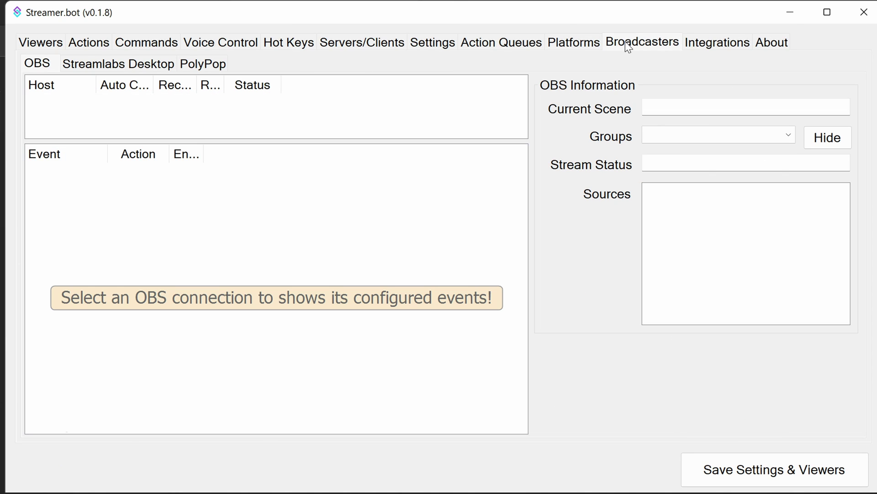
right_click(118, 117)
left_click(127, 120)
left_click(446, 158)
type("OBS")
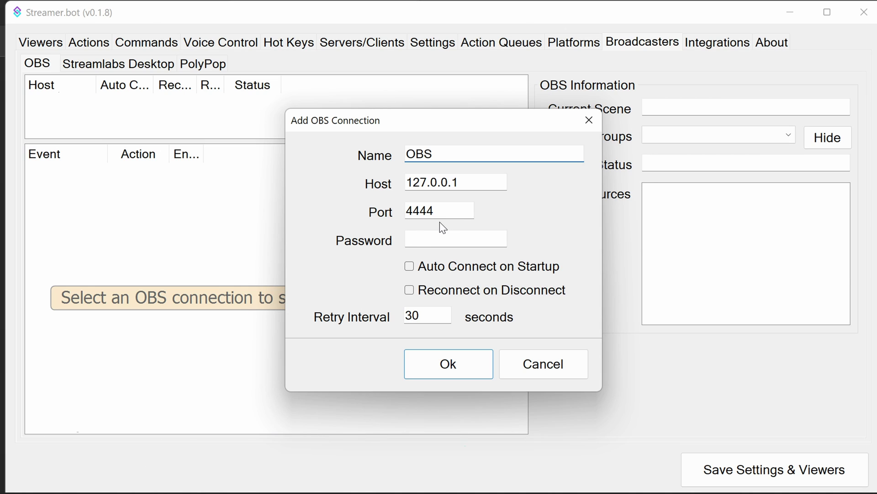
left_click(433, 239)
type("1233")
key("BackSpace")
type("4")
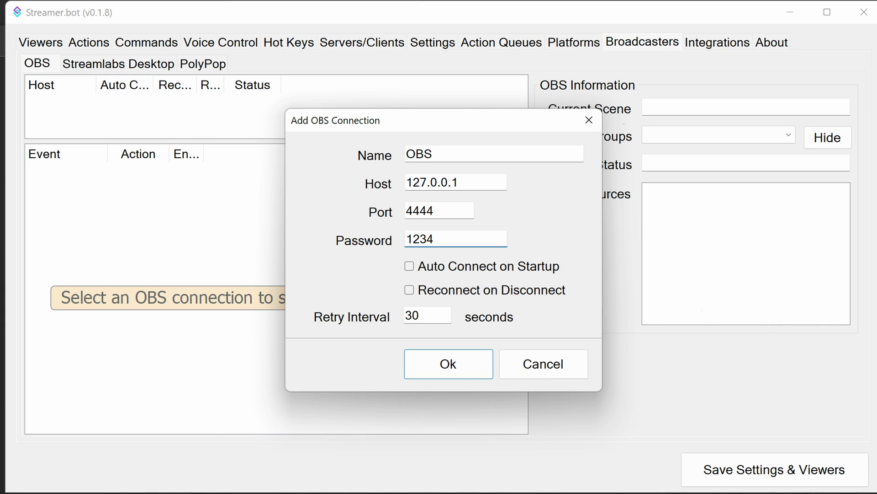
left_click(408, 270)
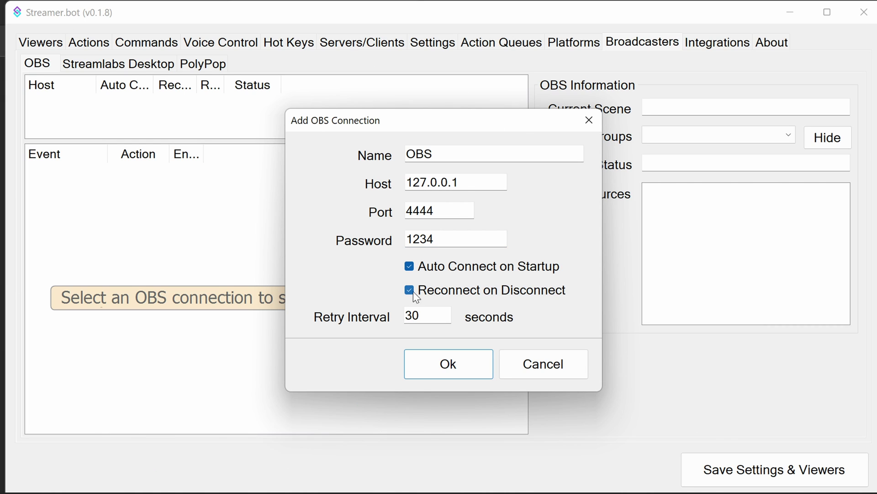
left_click(409, 290)
left_click(448, 366)
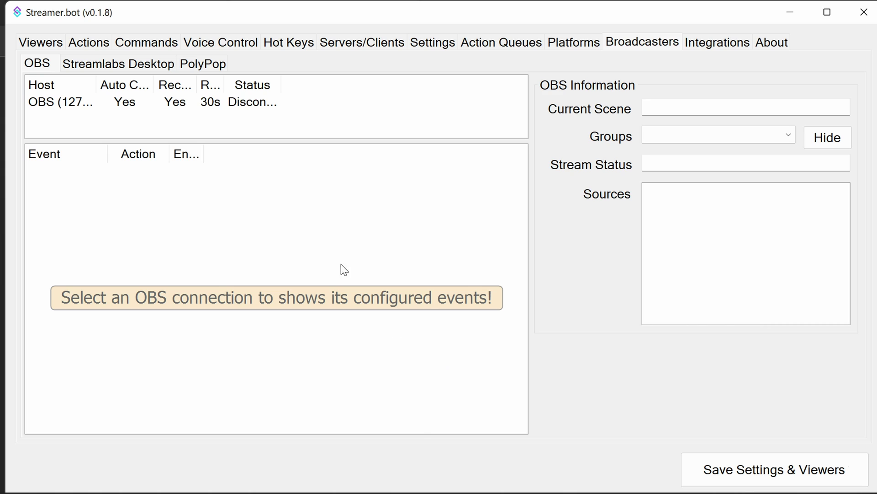
- Connect Streamer.bot to the OBS connection
left_click(115, 107)
right_click(115, 107)
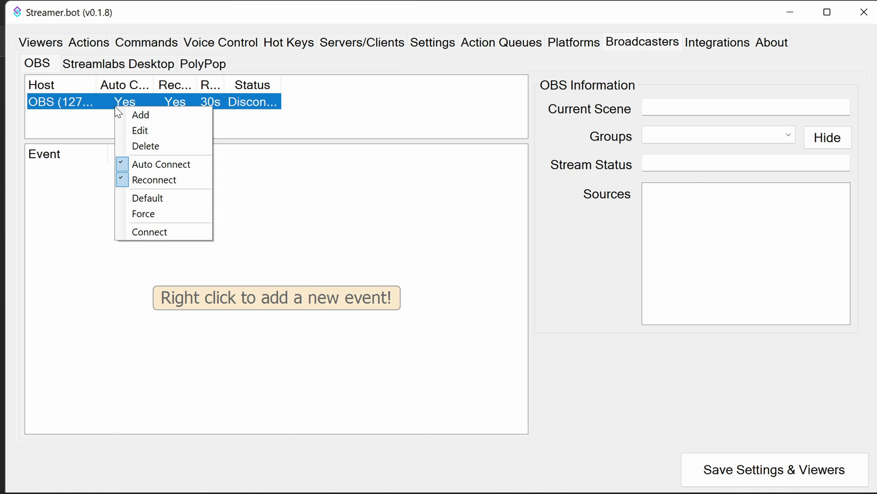
left_click(160, 233)
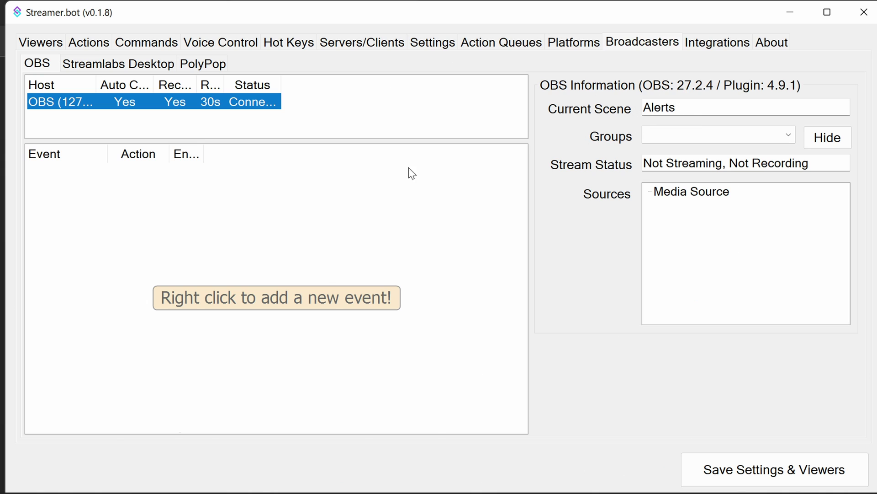
- Browse the available OBS events in the Add Event dialog, then cancel without adding one
right_click(135, 196)
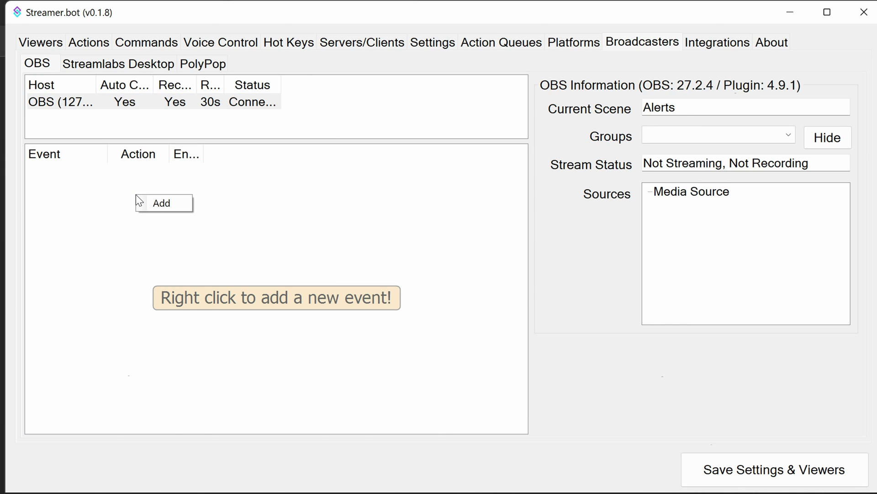
left_click(159, 204)
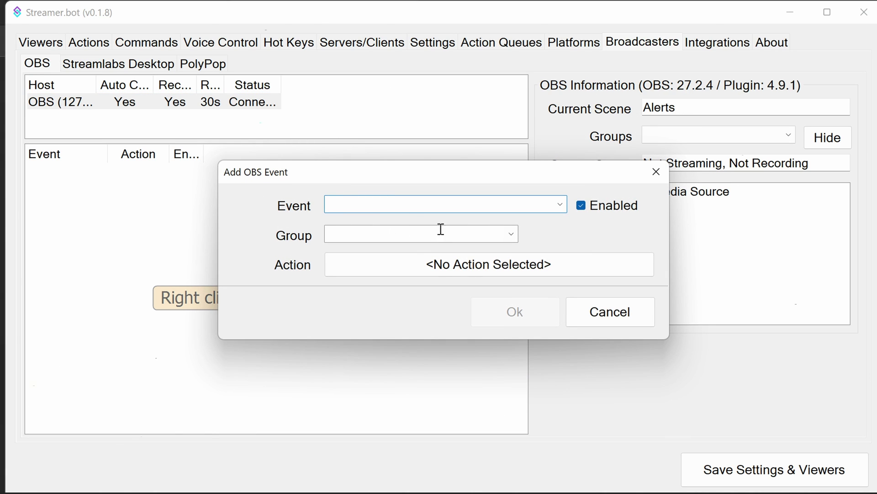
left_click(562, 203)
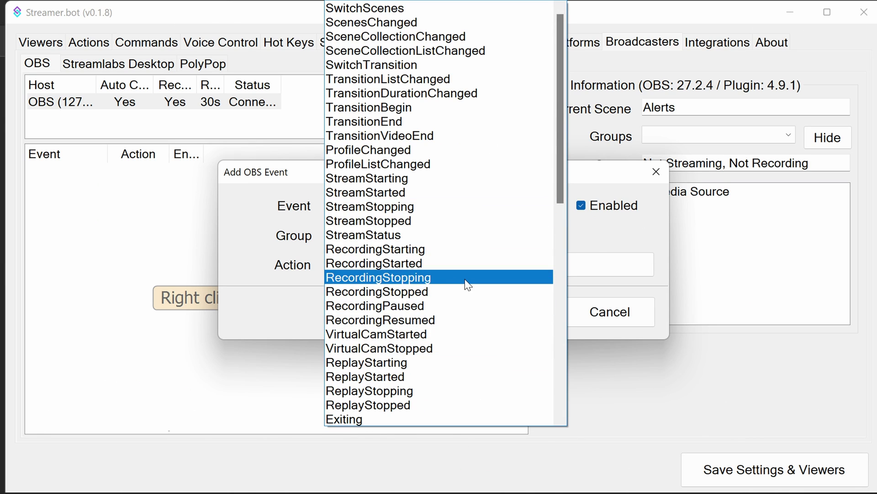
left_click(610, 235)
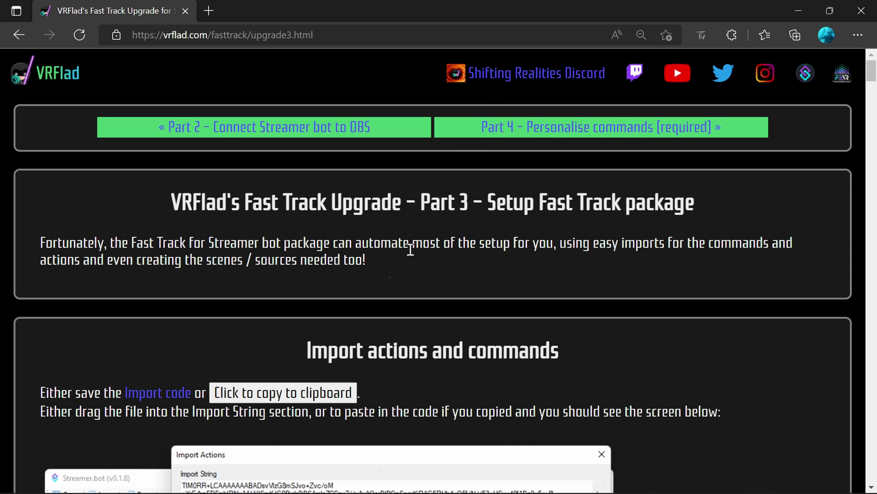
- Copy the Fast Track import code from the guide's Import actions and commands section
scroll(409, 256, "down", 1)
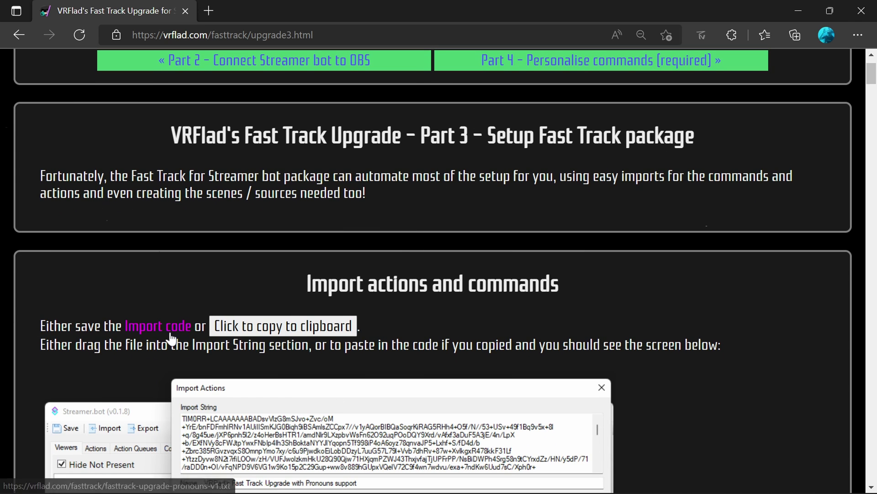
left_click(291, 323)
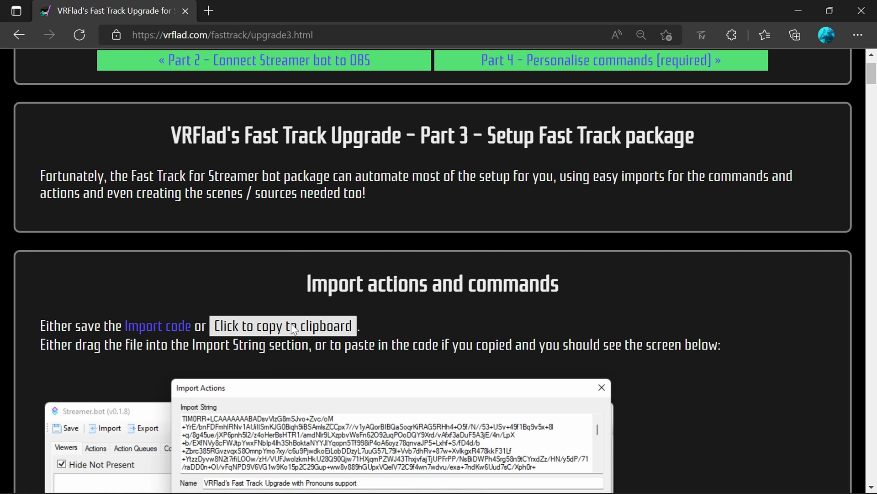
key("alt+Tab")
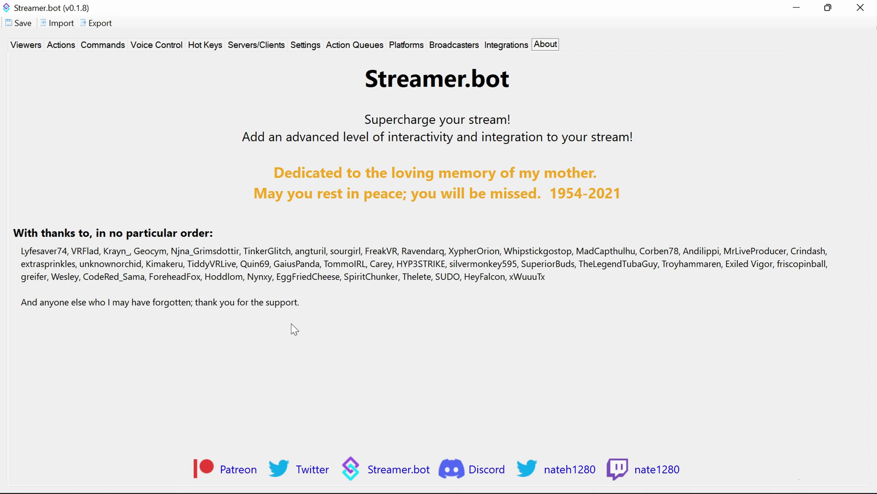
- Paste the Fast Track import code into Import Actions and review the commands it includes
left_click(61, 23)
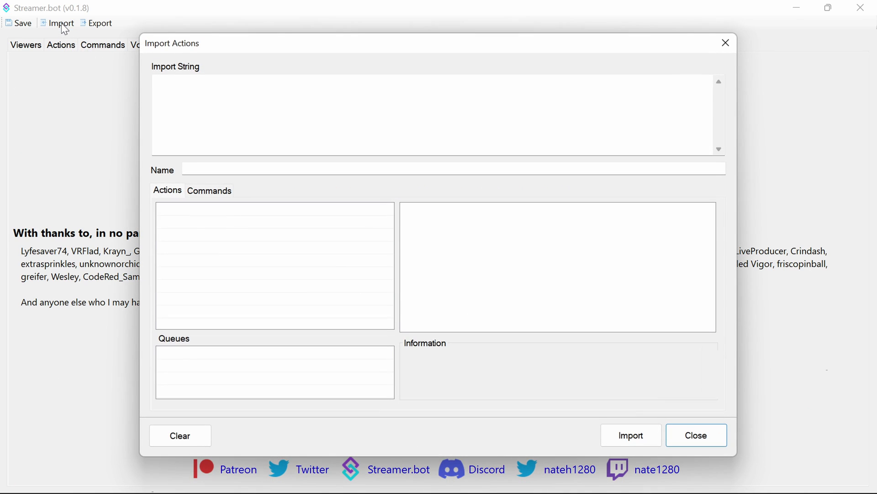
right_click(163, 83)
left_click(191, 144)
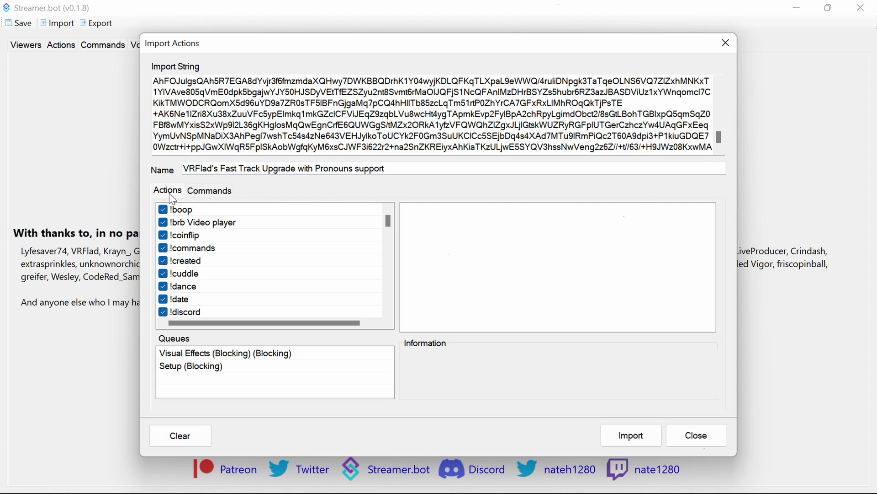
left_click(208, 191)
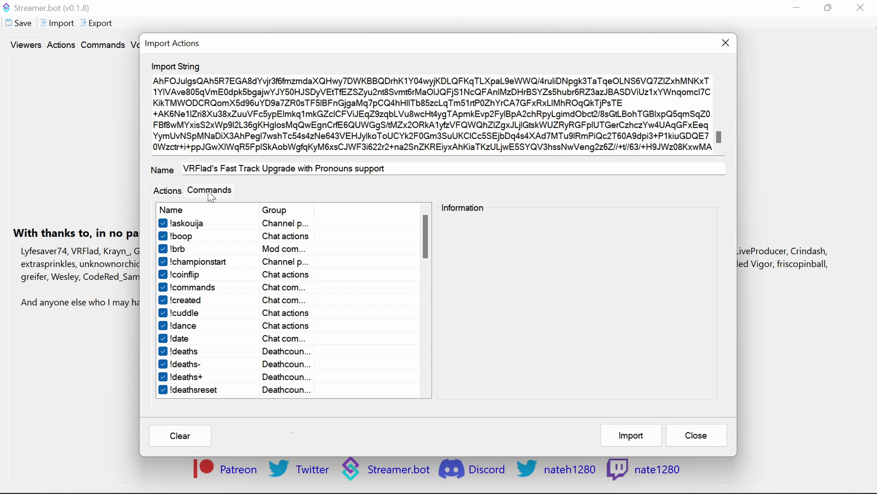
key("alt+Tab")
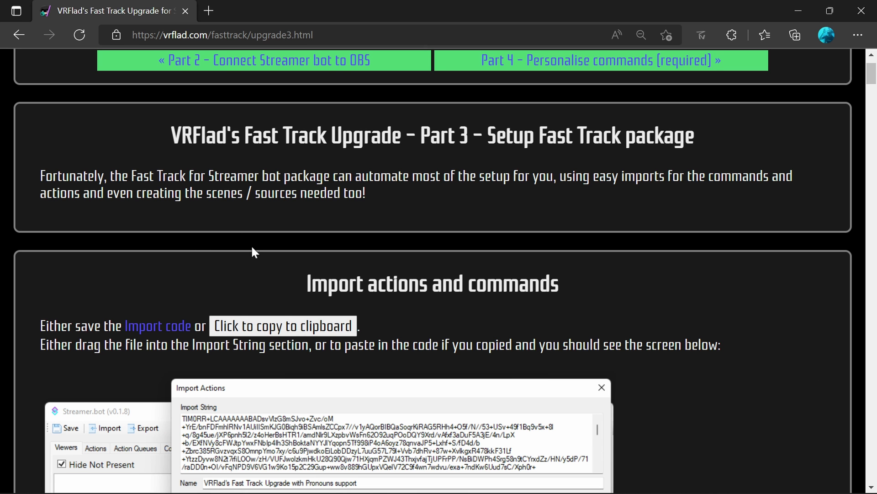
- Scroll the Part 3 guide down to the customise notes and Mod Commands table
scroll(254, 254, "down", 4)
scroll(254, 253, "down", 8)
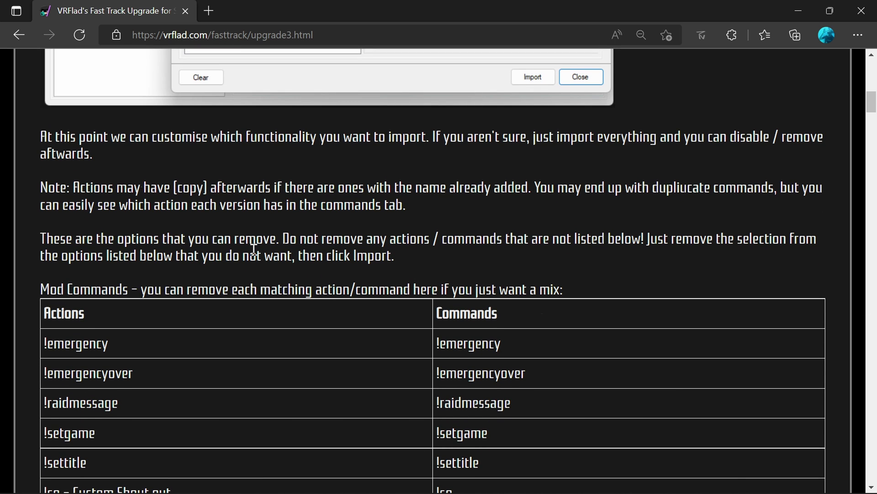
scroll(254, 249, "down", 6)
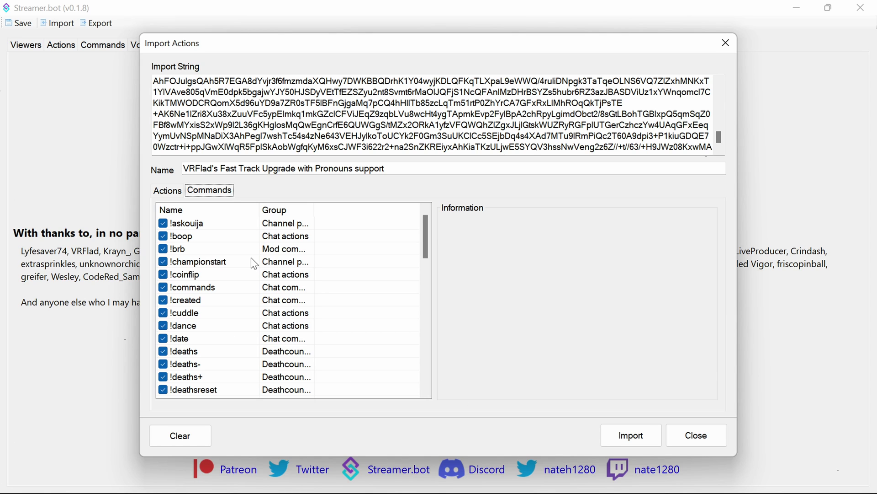
- Import the Fast Track package, then browse the new Commands and Actions lists, selecting !created
left_click(622, 438)
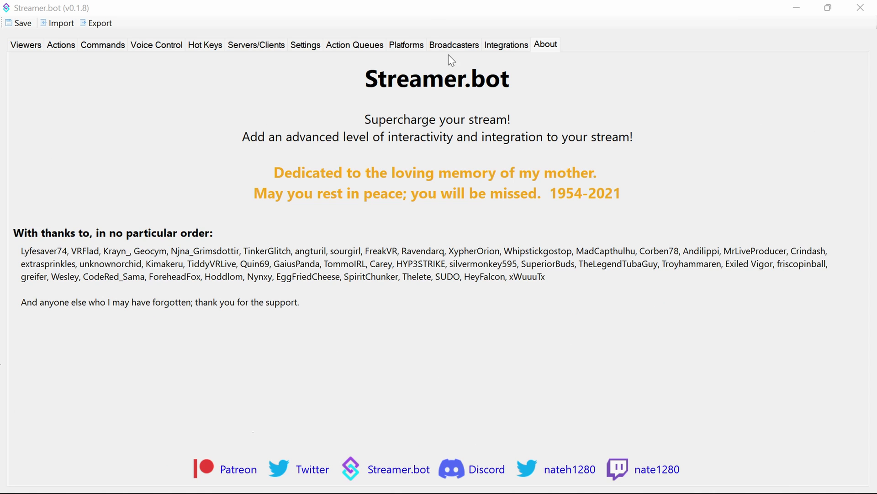
left_click(95, 45)
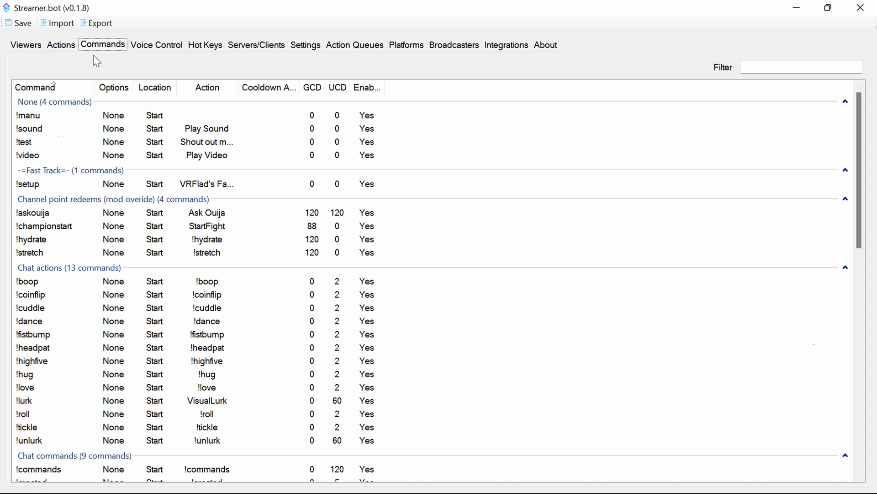
scroll(100, 186, "down", 5)
scroll(104, 192, "down", 1)
left_click(60, 45)
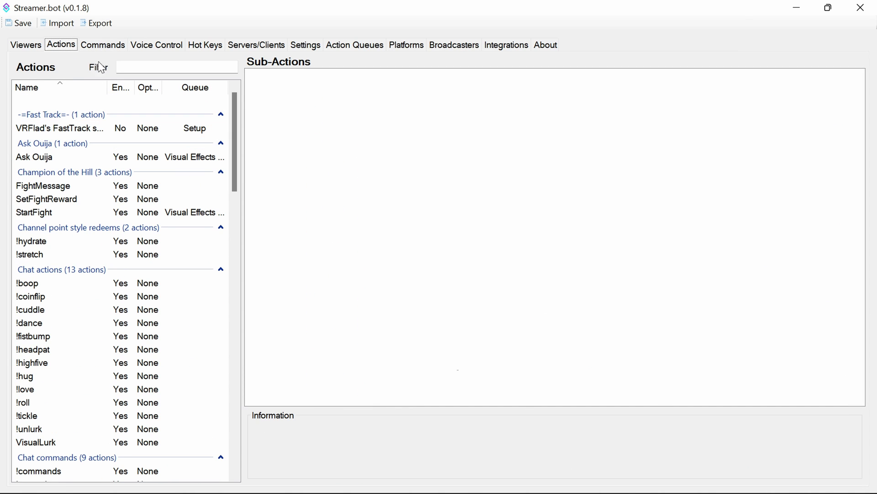
left_click(103, 45)
scroll(164, 247, "down", 6)
left_click(166, 253)
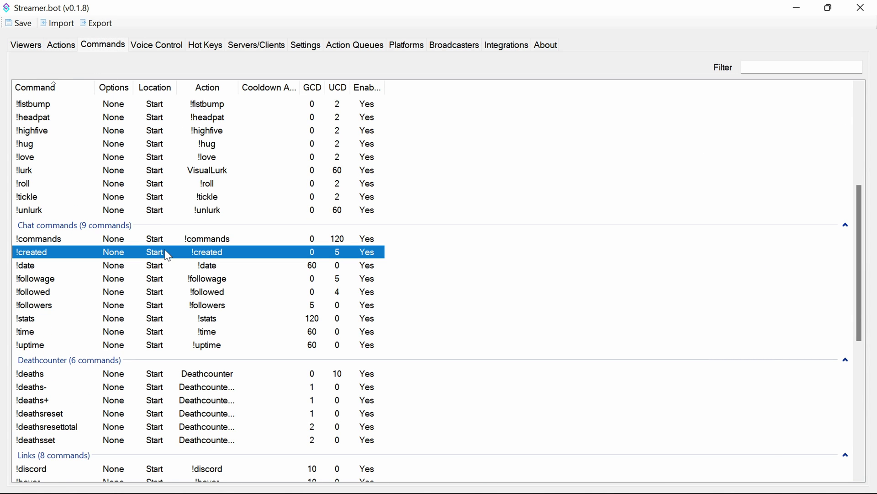
scroll(180, 244, "up", 3)
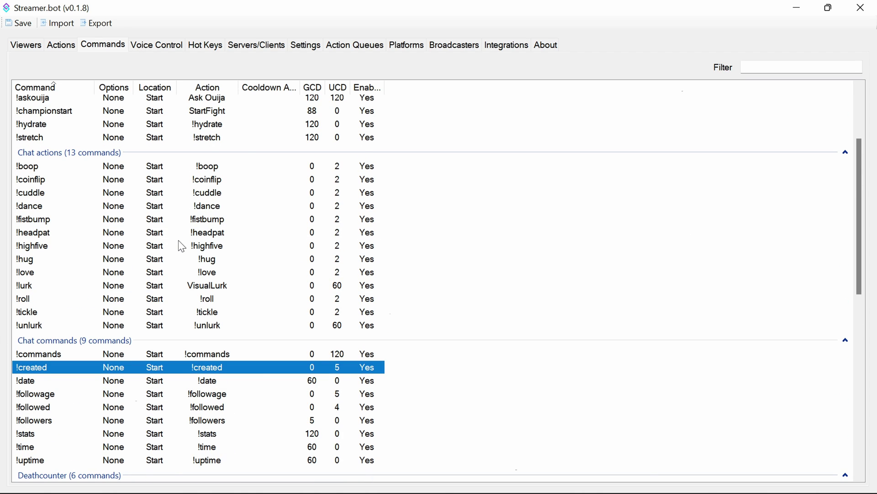
scroll(181, 247, "up", 3)
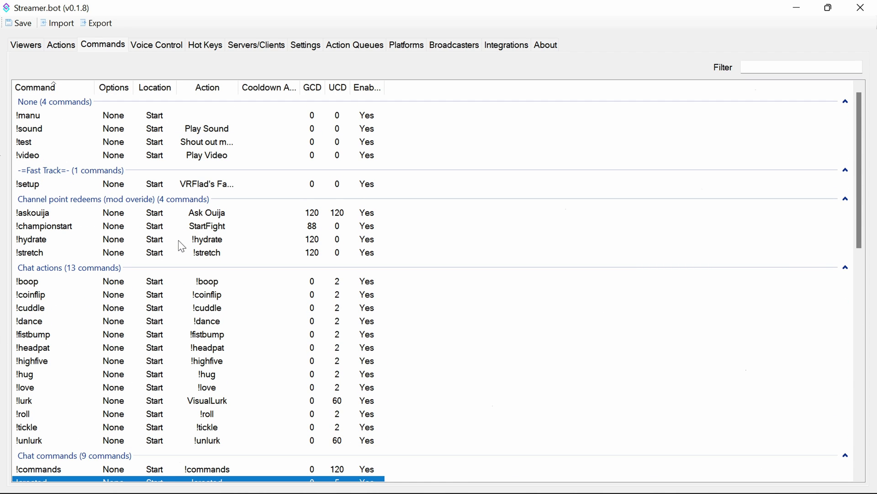
double_click(208, 226)
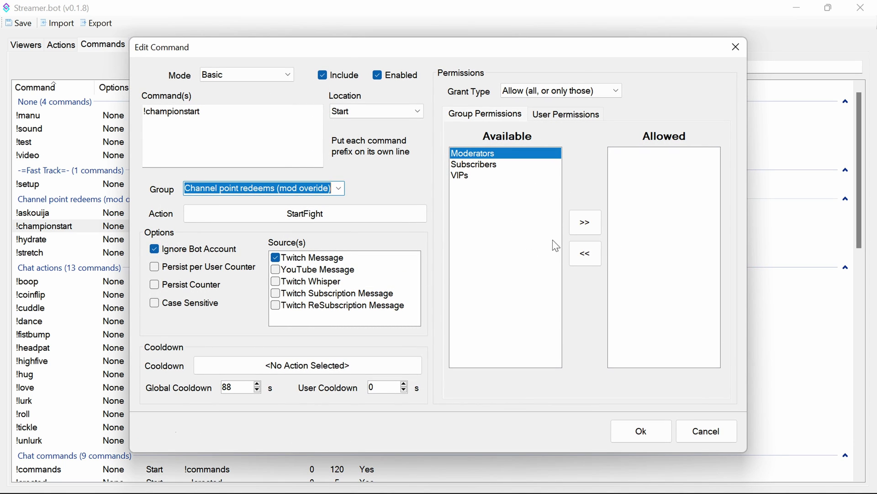
left_click(582, 227)
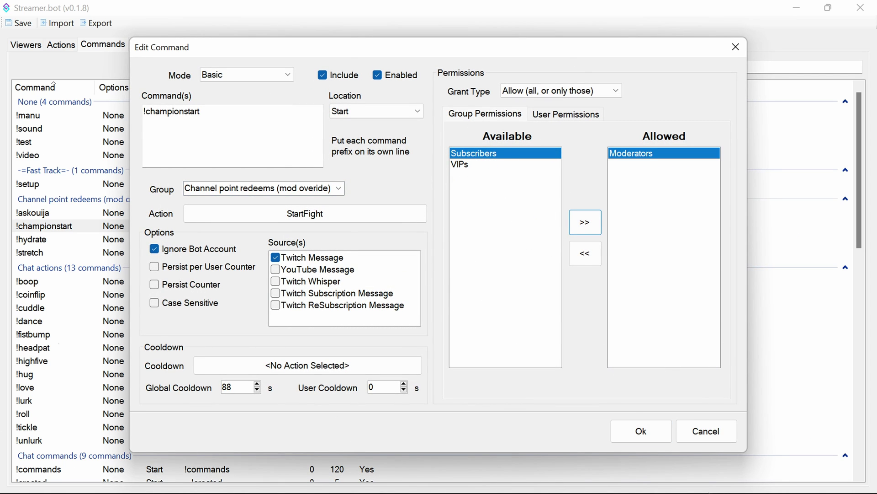
left_click(697, 437)
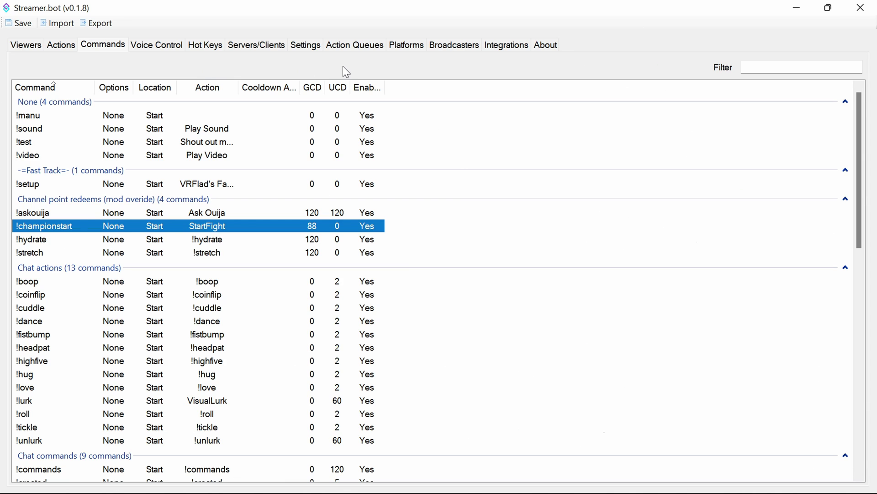
- Set the Twitch Follows event to run the New Follower action
left_click(417, 50)
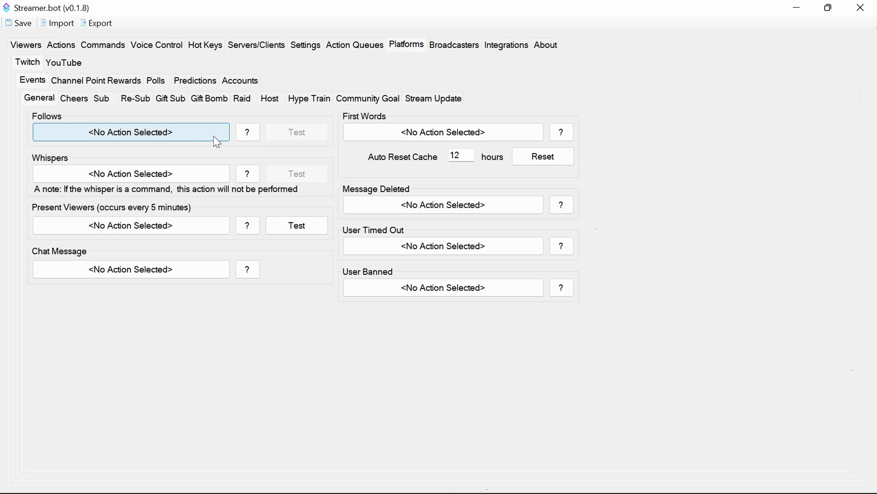
left_click(172, 134)
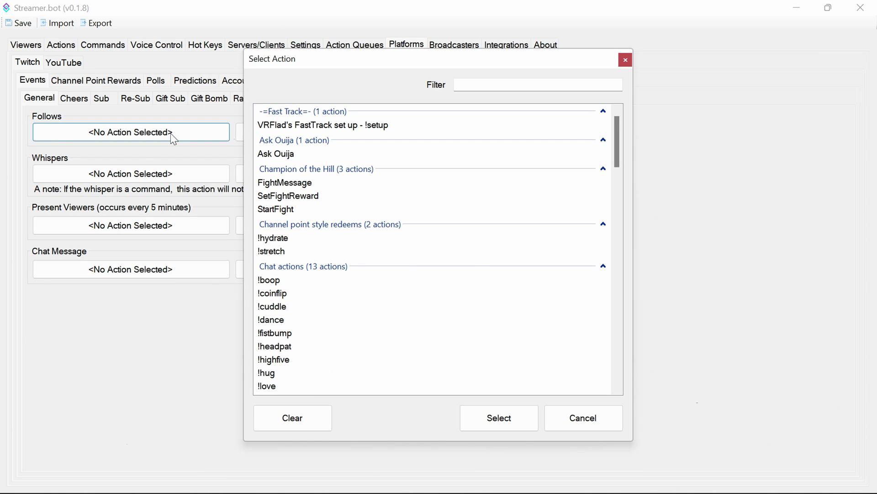
scroll(398, 274, "down", 9)
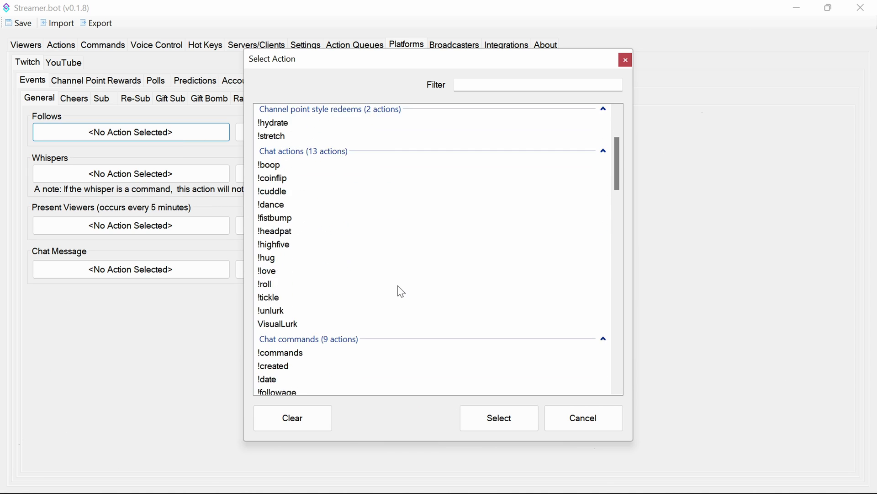
scroll(296, 172, "up", 2)
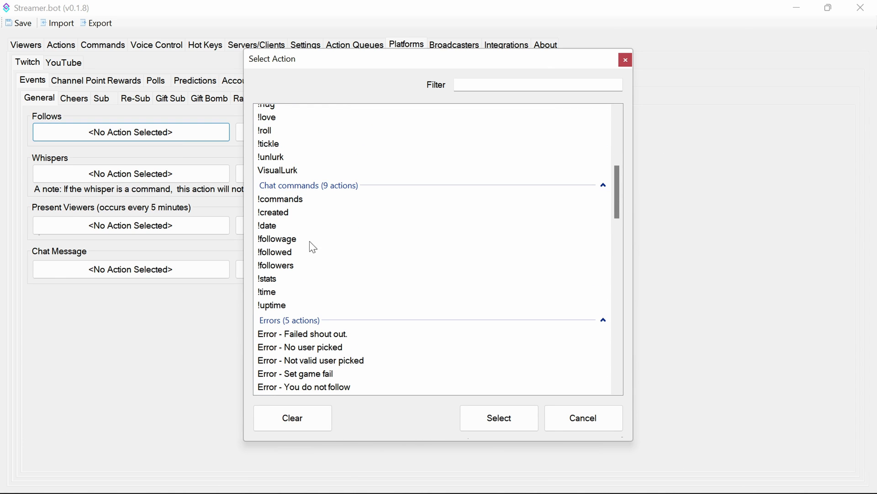
scroll(320, 265, "down", 2)
scroll(336, 287, "down", 3)
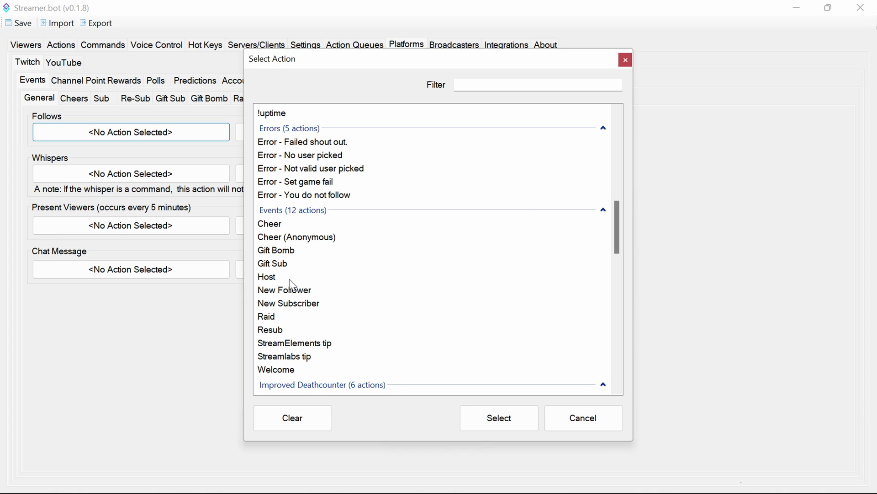
left_click(285, 291)
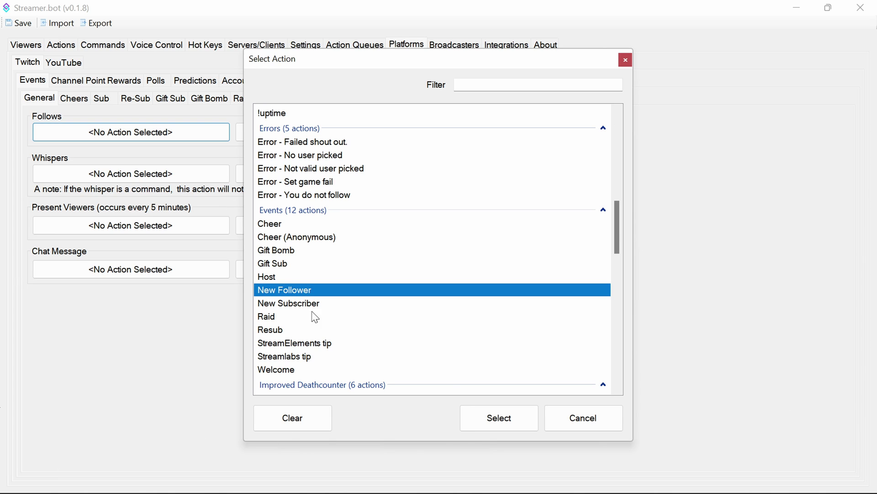
left_click(487, 424)
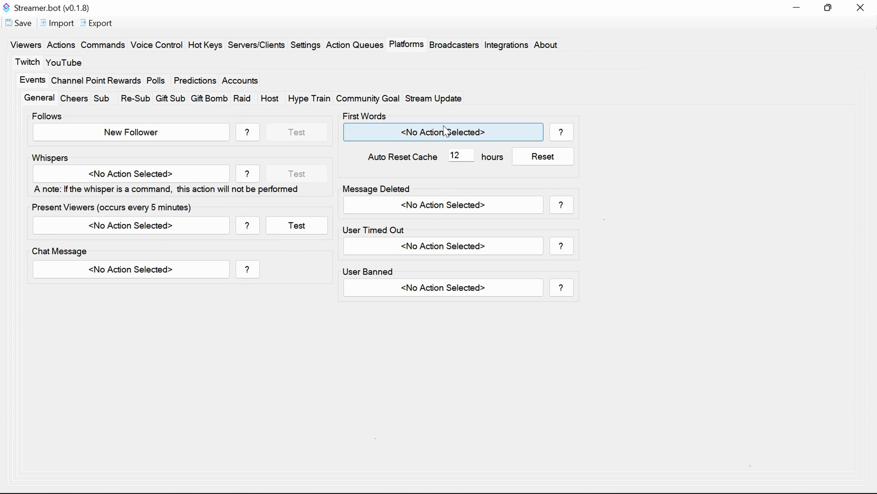
- Set the Twitch First Words event to run the Welcome action
left_click(445, 132)
scroll(371, 288, "down", 10)
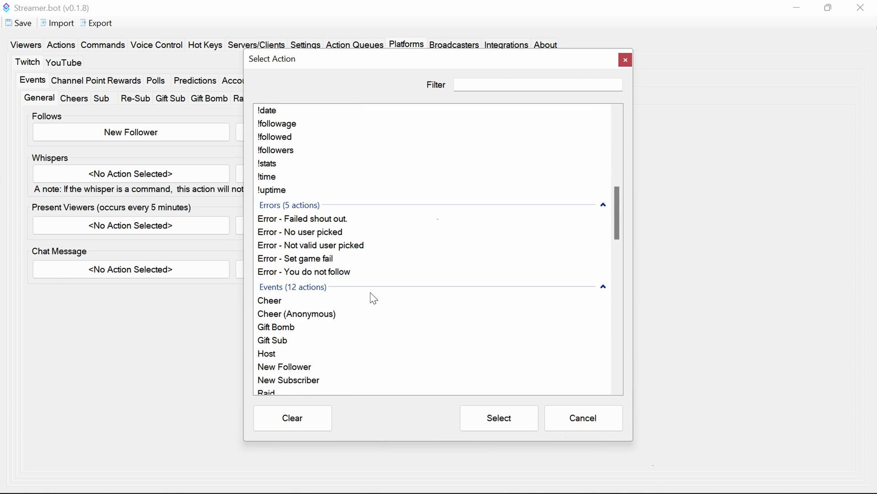
scroll(370, 292, "down", 1)
left_click(320, 331)
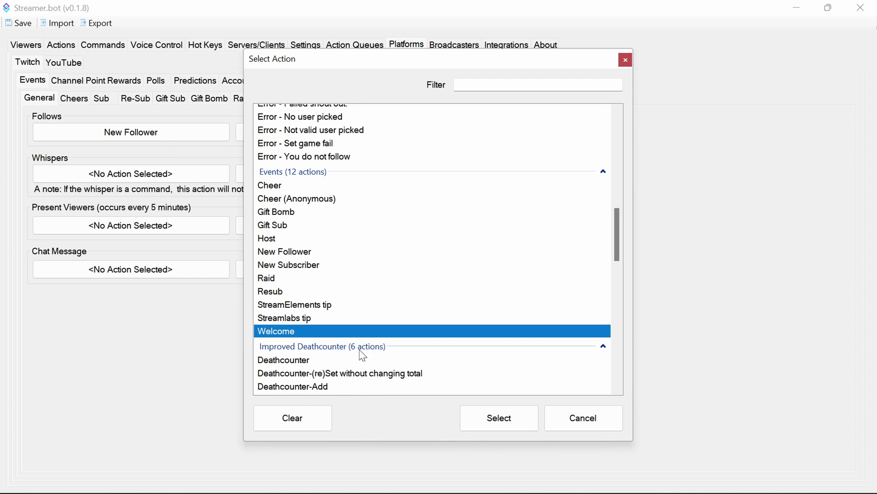
left_click(493, 424)
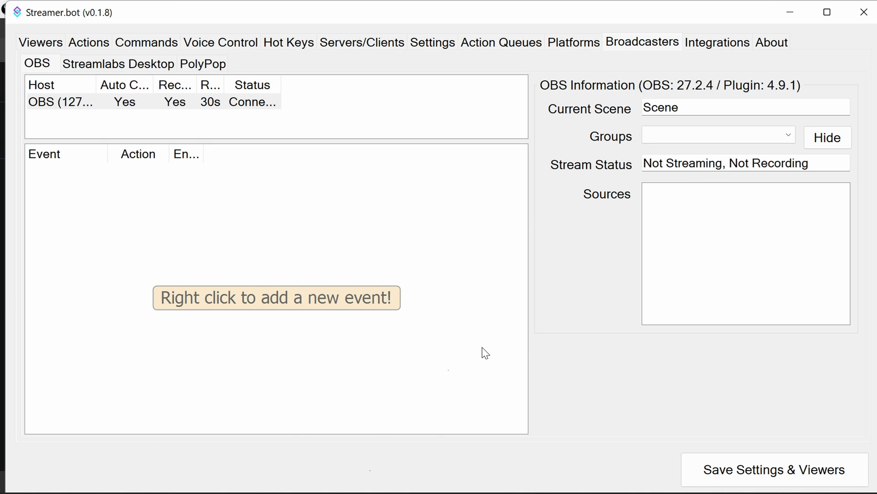
- Minimize Streamer.bot, then switch OBS to Scene 2 and back to Scene
left_click(788, 12)
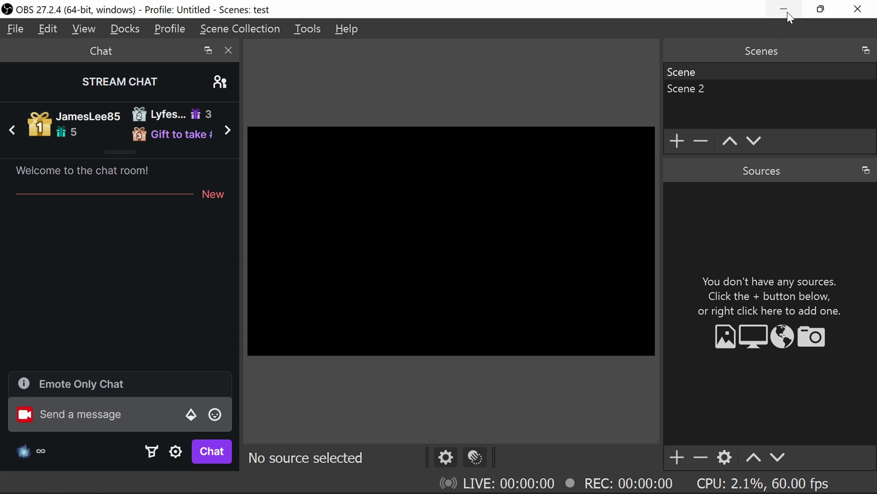
left_click(697, 83)
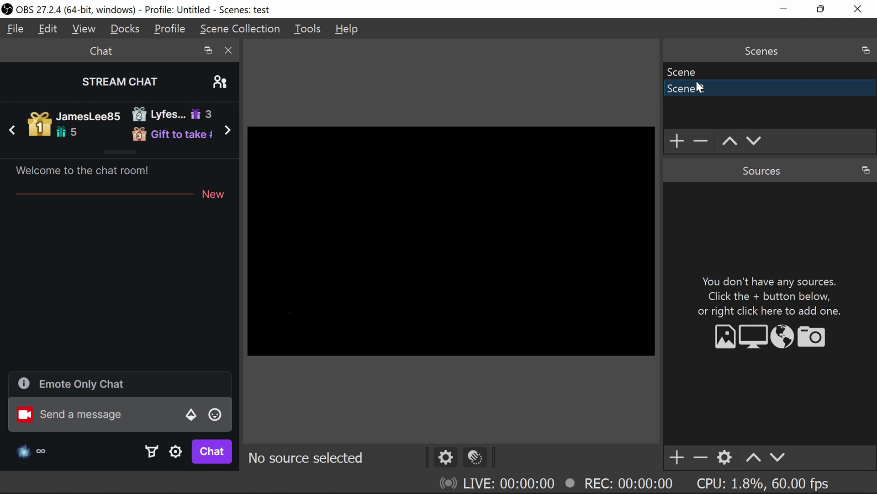
left_click(689, 72)
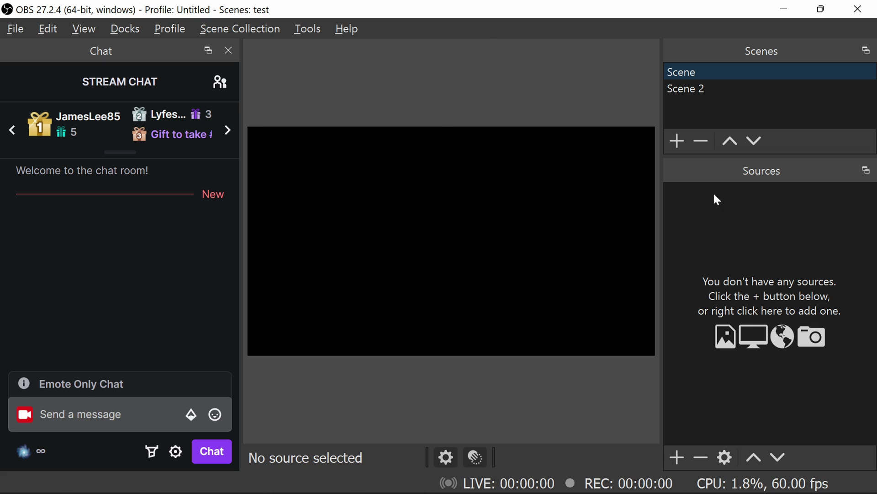
- Post the message '!setup' in the OBS stream chat dock
left_click(83, 416)
type("!")
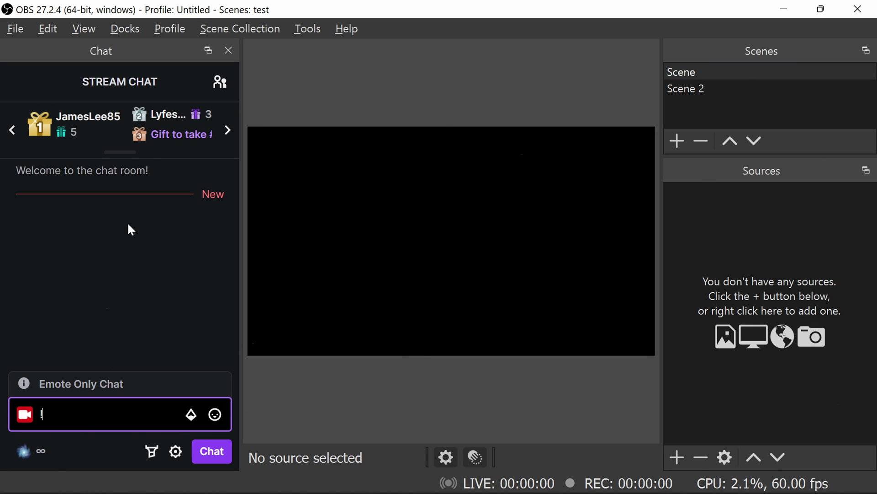
type("setup")
type("v")
key("BackSpace")
key("BackSpace")
key("Return")
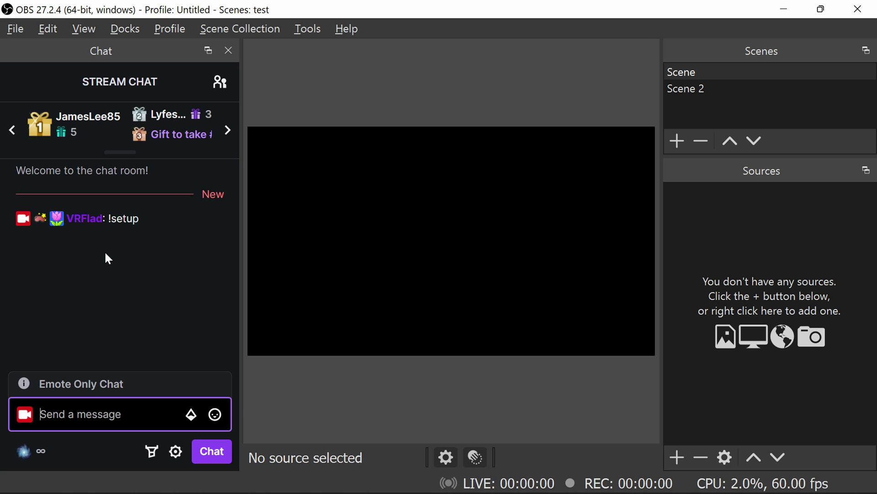